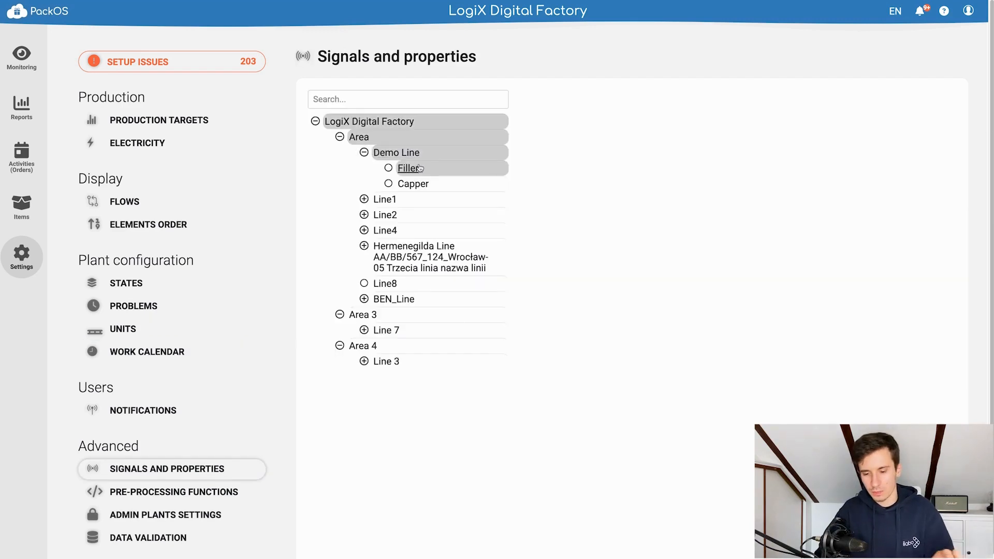
# Open the Filler machine's configuration and check the unit of its Counter signal and its base unit.
pyautogui.click(420, 168)
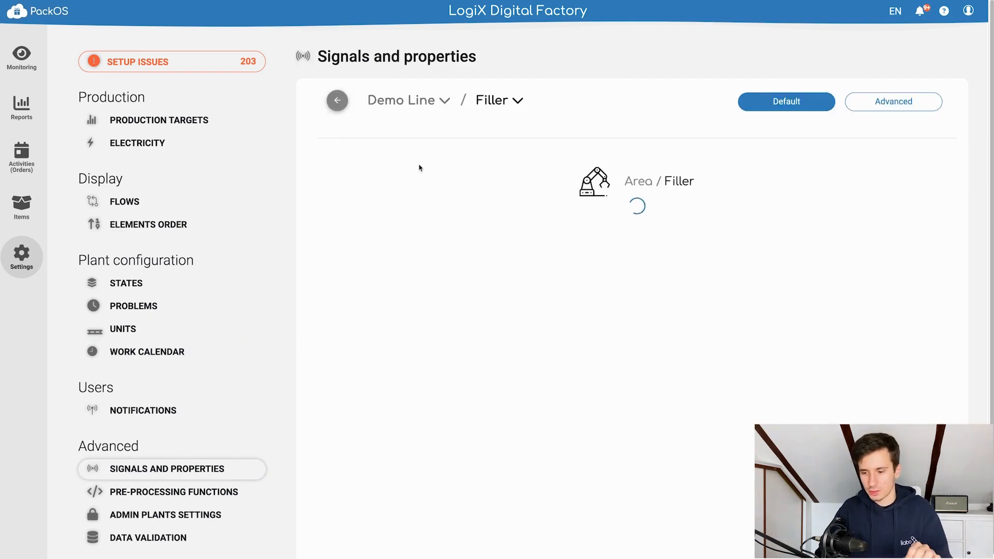
pyautogui.click(898, 102)
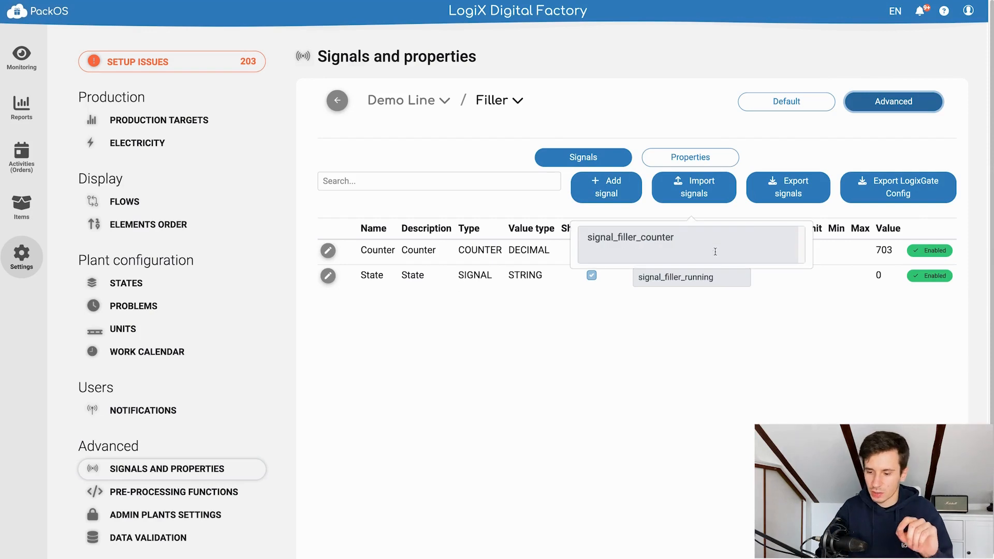
pyautogui.doubleClick(807, 250)
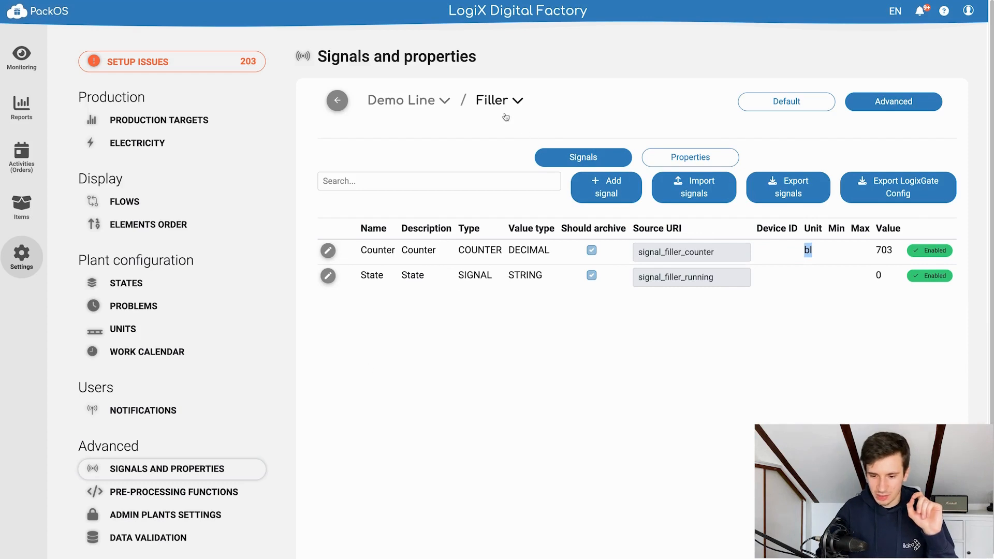
pyautogui.click(762, 100)
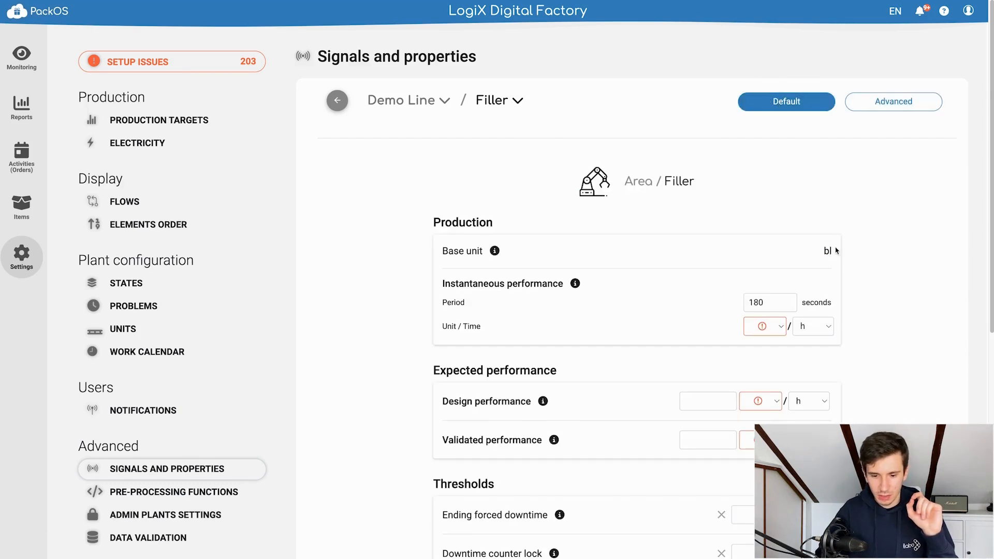
# Set the Demo Line's DefaultUnit property to car and save it.
pyautogui.click(414, 100)
pyautogui.scroll(1, 857, 165)
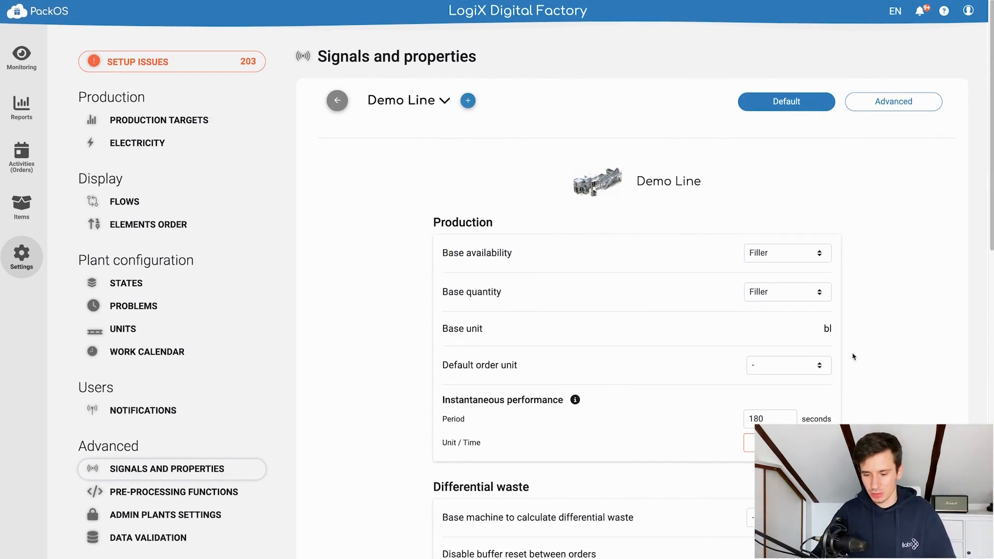
pyautogui.click(900, 105)
pyautogui.click(668, 166)
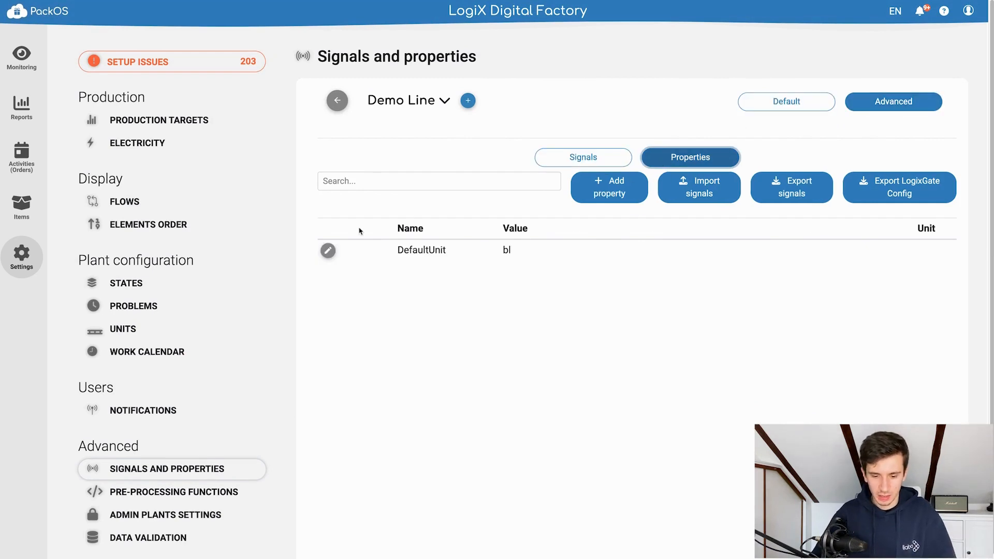
pyautogui.click(328, 252)
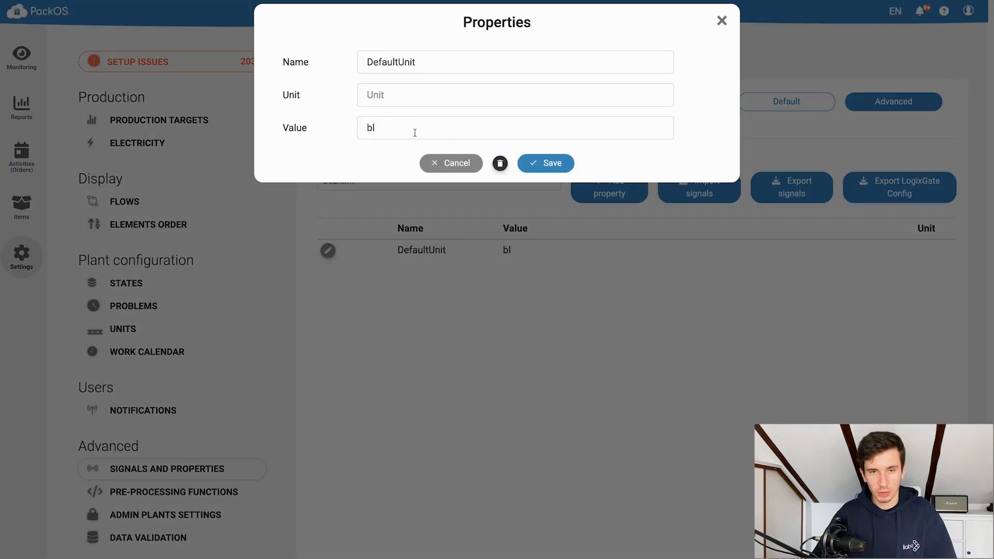
pyautogui.moveTo(413, 131); pyautogui.dragTo(340, 129)
pyautogui.press('BackSpace')
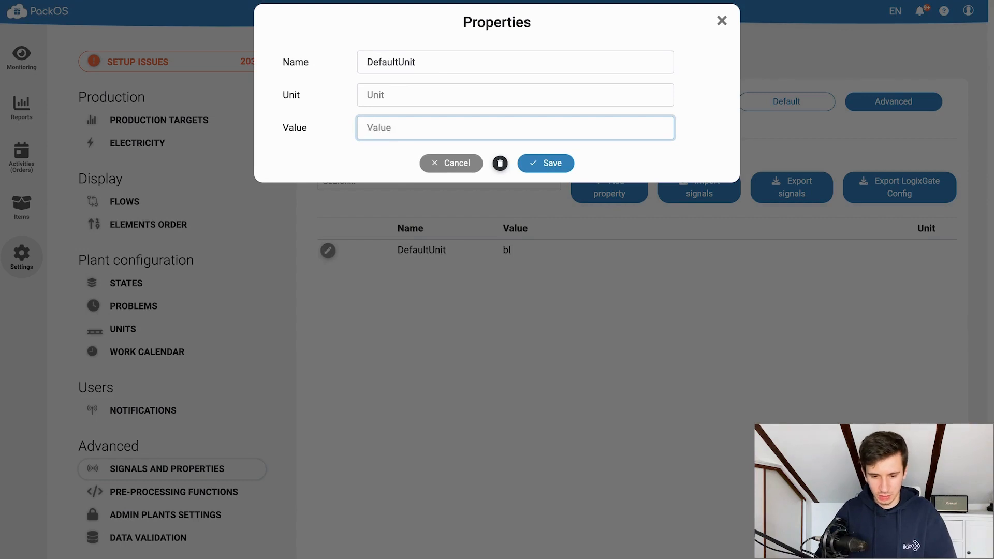
pyautogui.write('car')
pyautogui.click(536, 166)
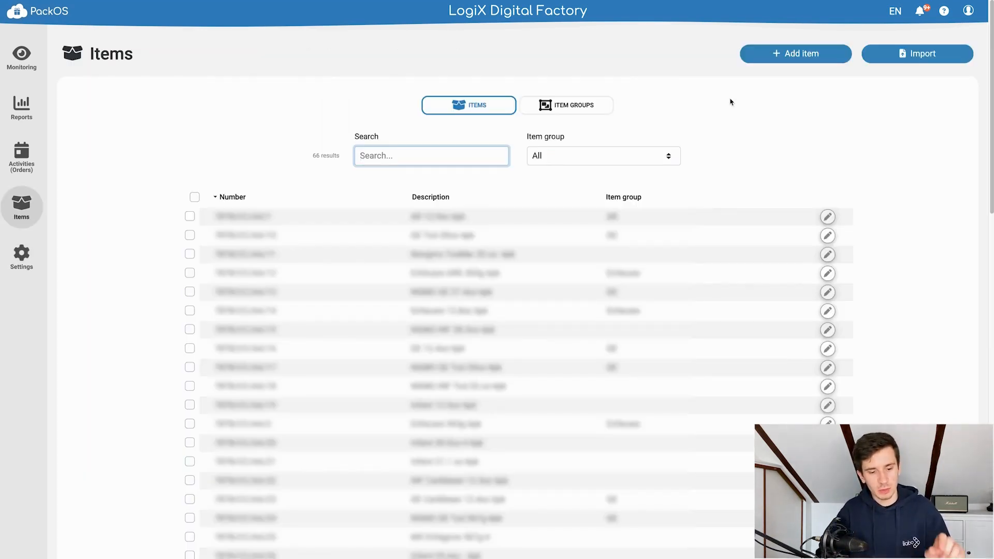
# Create and save a new item with 6pack as both its number and description.
pyautogui.click(787, 53)
pyautogui.click(458, 123)
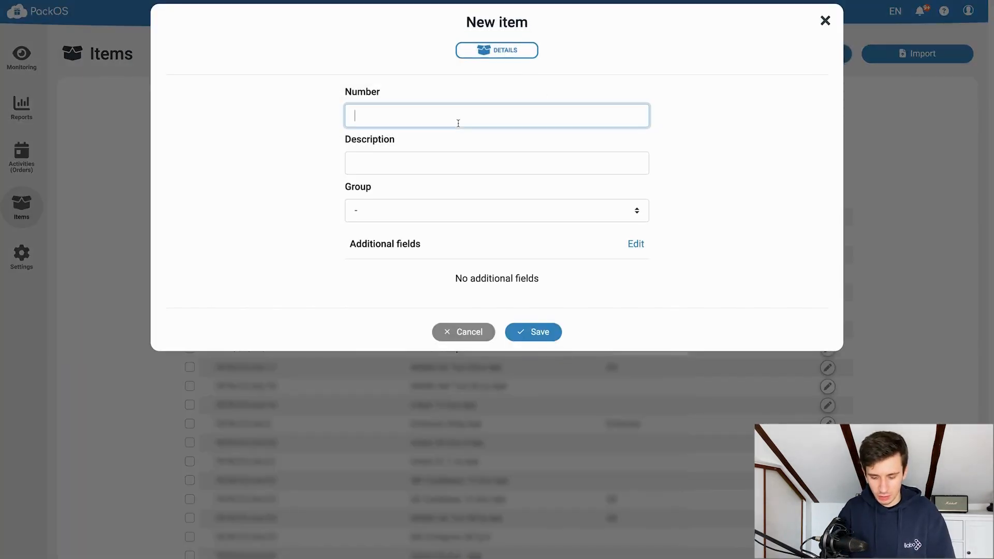
pyautogui.write('5pa')
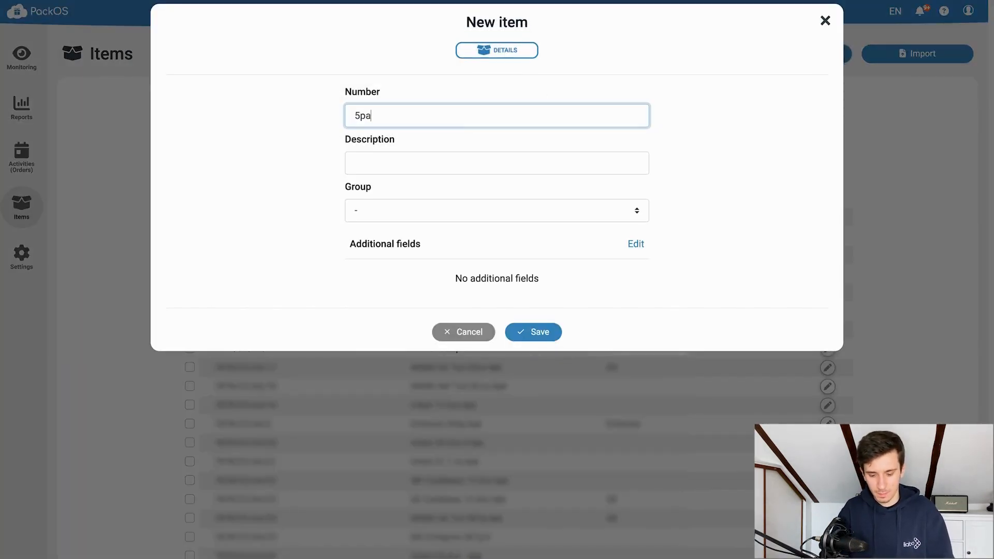
pyautogui.press('BackSpace')
pyautogui.press('BackSpace')
pyautogui.press('BackSpace')
pyautogui.write('6pack')
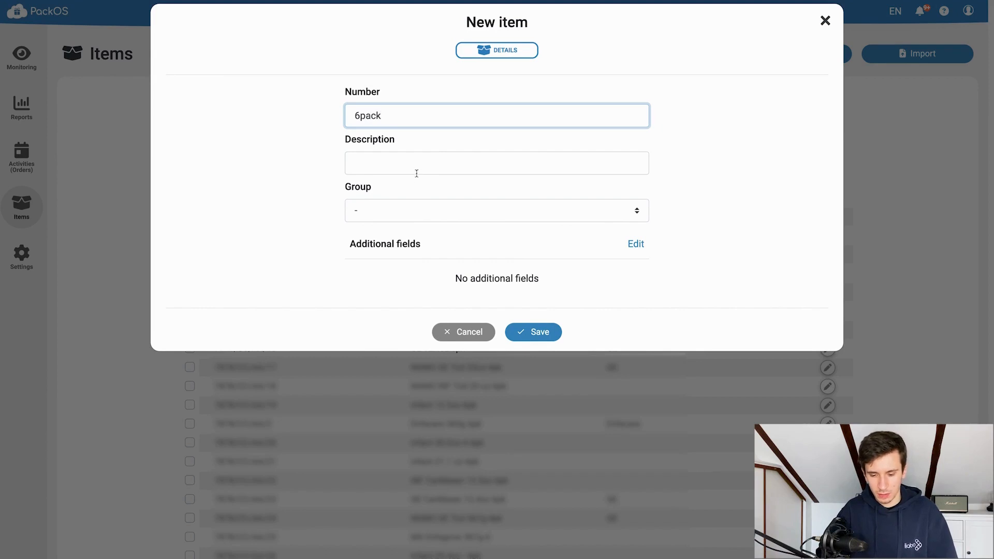
pyautogui.click(527, 329)
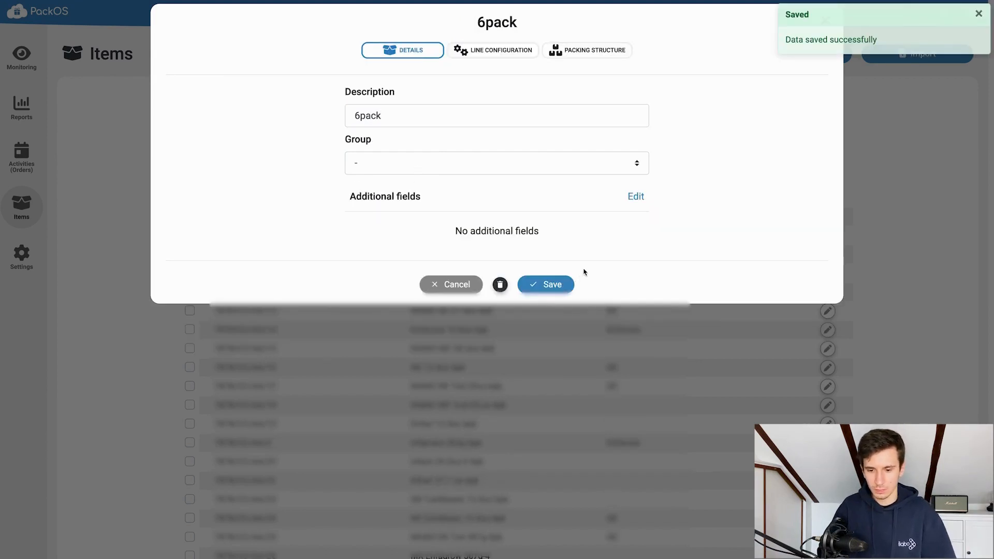
# Add a packing structure to the 6pack item defining car (cartoons) as 6 x bl (bottles), and close the item.
pyautogui.click(583, 58)
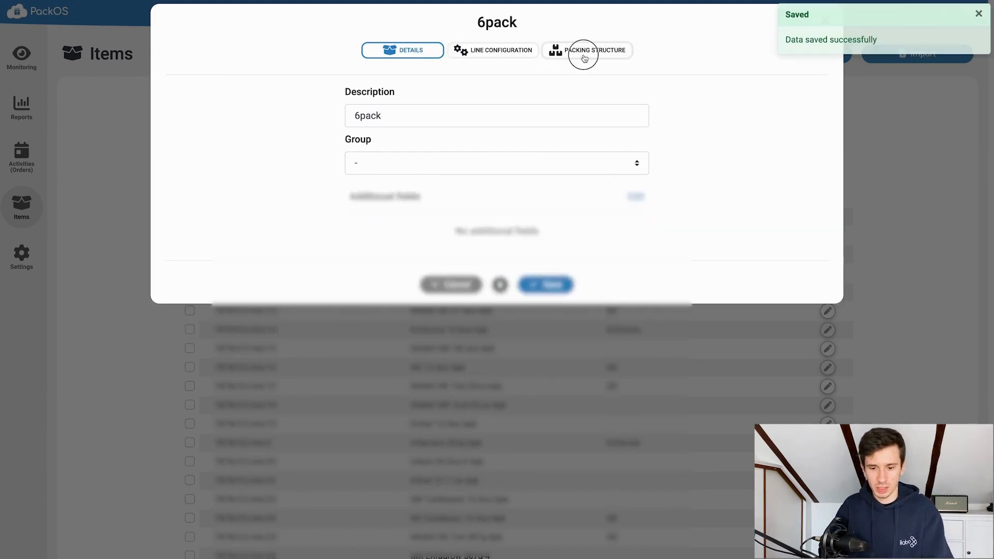
pyautogui.click(818, 90)
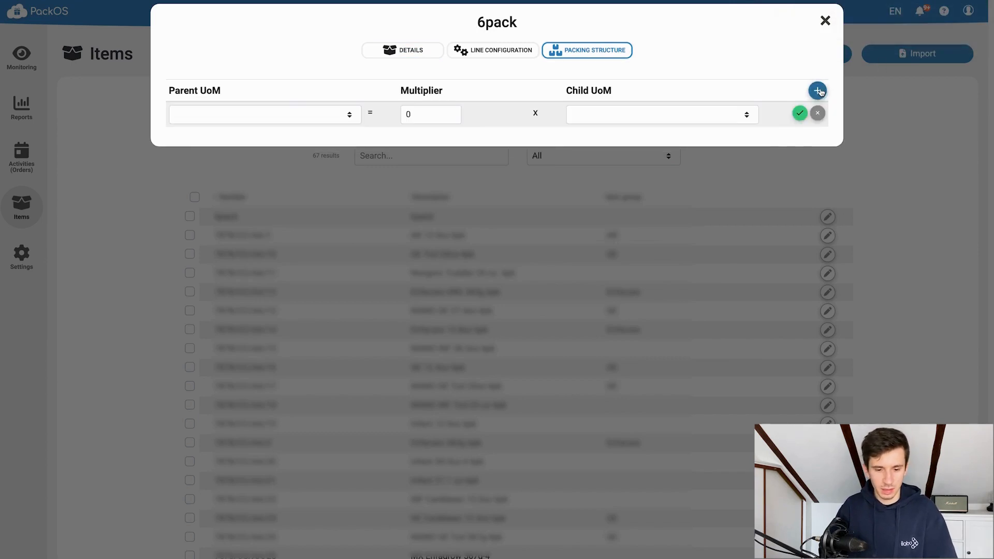
pyautogui.click(299, 114)
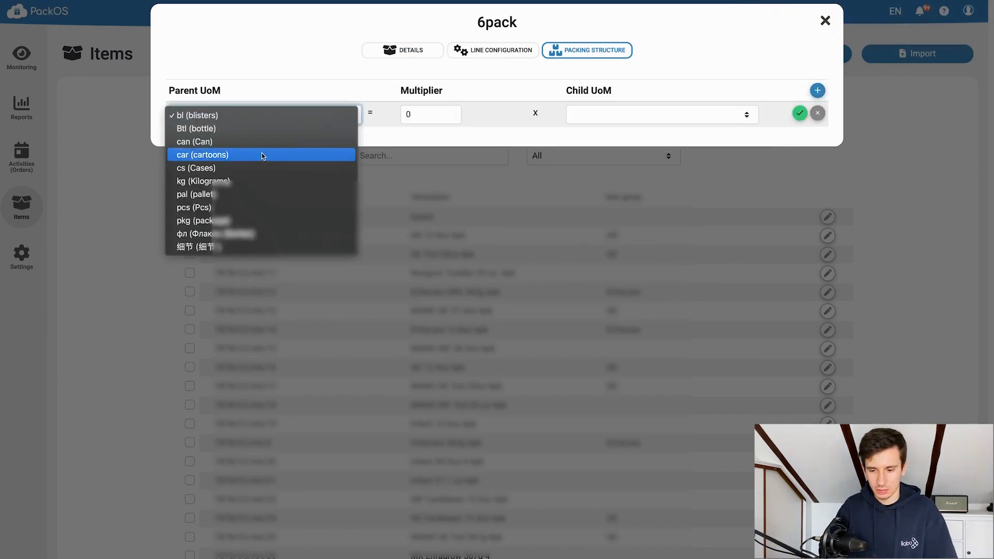
pyautogui.click(226, 155)
pyautogui.click(427, 113)
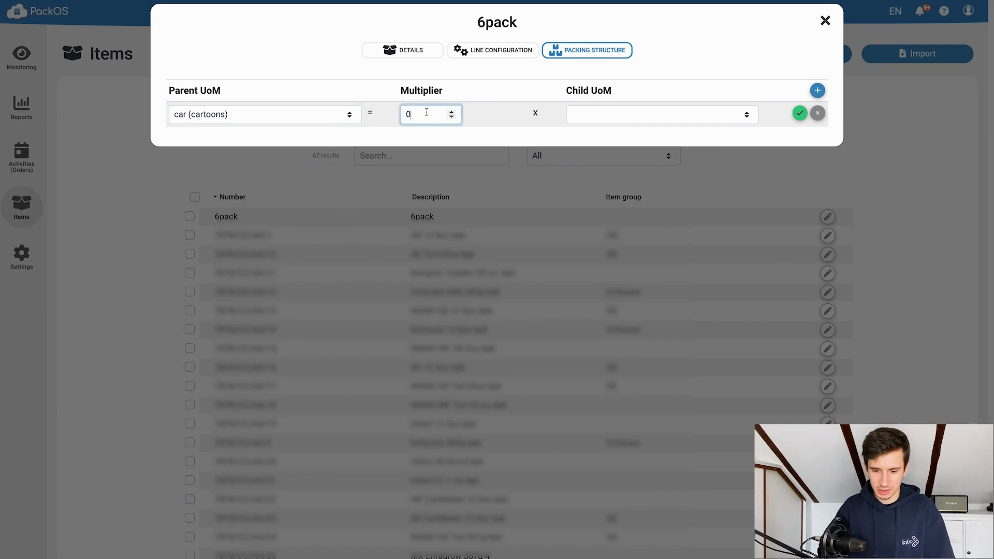
pyautogui.write('6')
pyautogui.click(646, 116)
pyautogui.click(425, 117)
pyautogui.moveTo(416, 114); pyautogui.dragTo(386, 116)
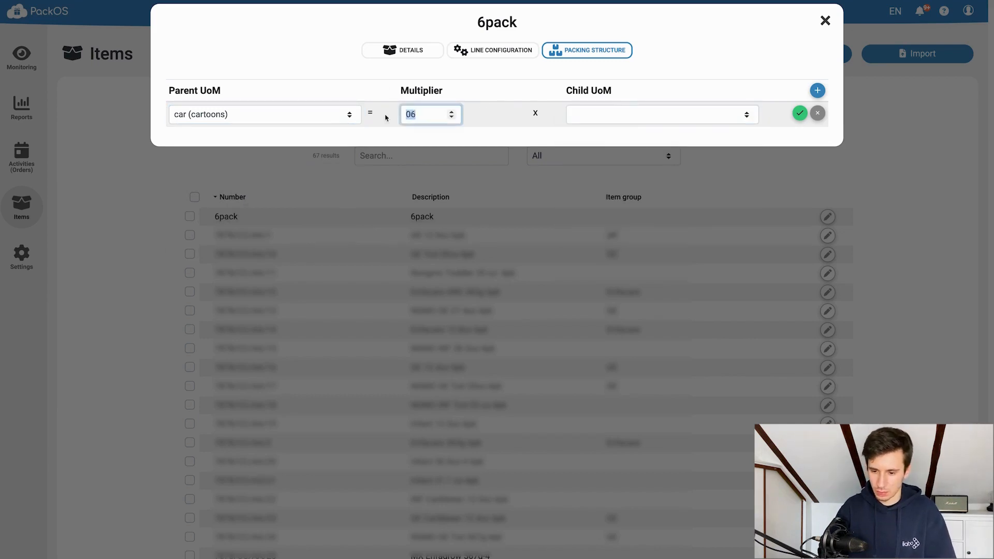
pyautogui.write('6')
pyautogui.click(619, 113)
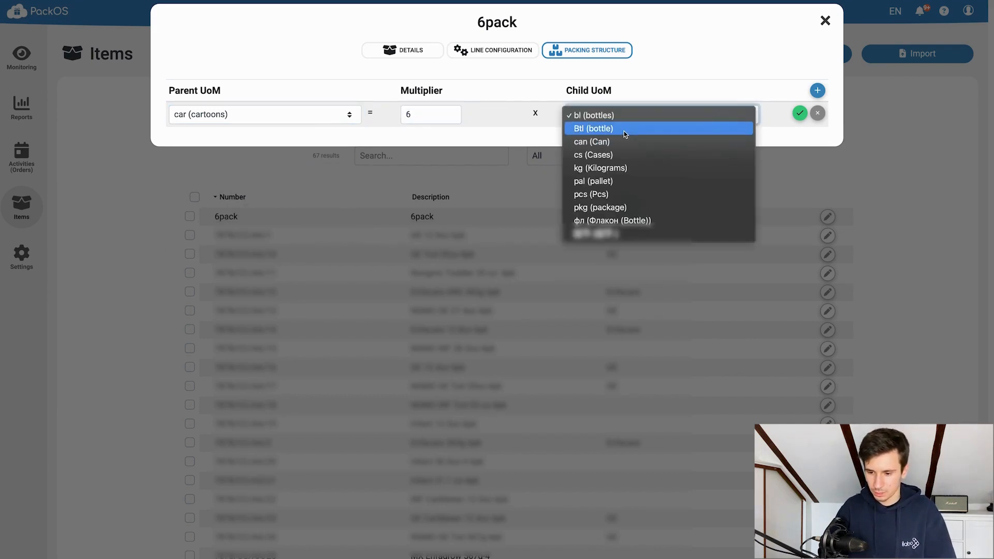
pyautogui.click(668, 115)
pyautogui.click(800, 113)
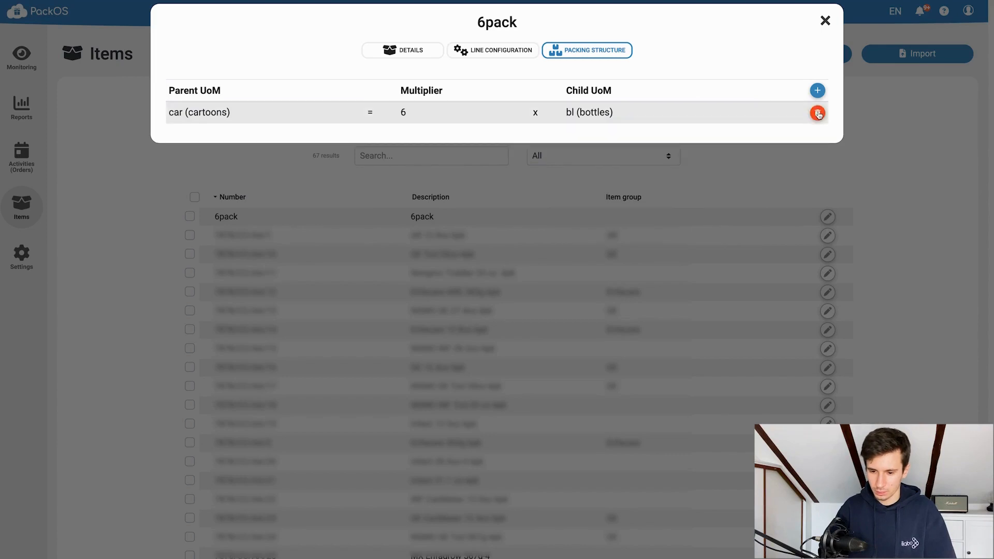
pyautogui.click(609, 179)
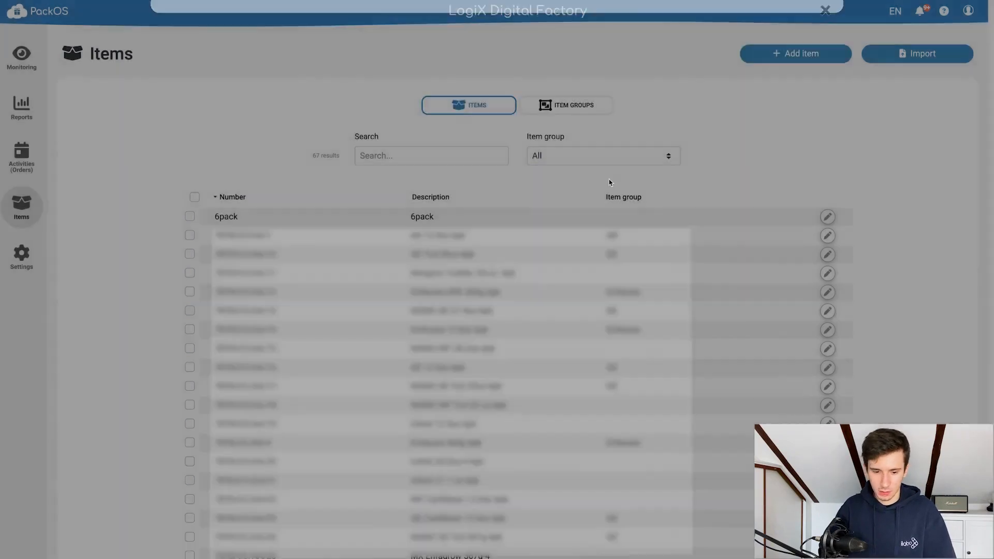
# Create and save a new item with 4pack as both its number and description.
pyautogui.click(768, 57)
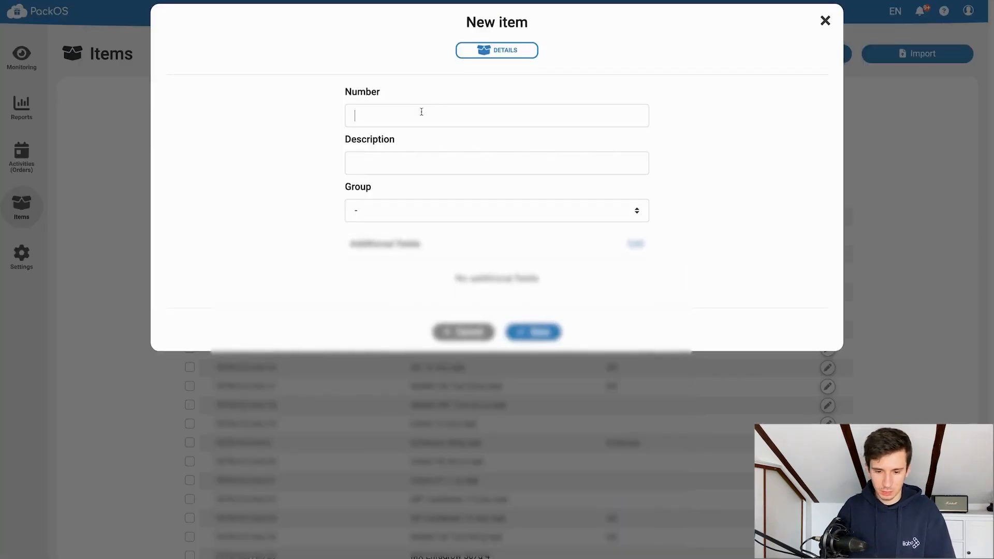
pyautogui.click(422, 111)
pyautogui.write('4pack')
pyautogui.click(382, 160)
pyautogui.write('4pacl')
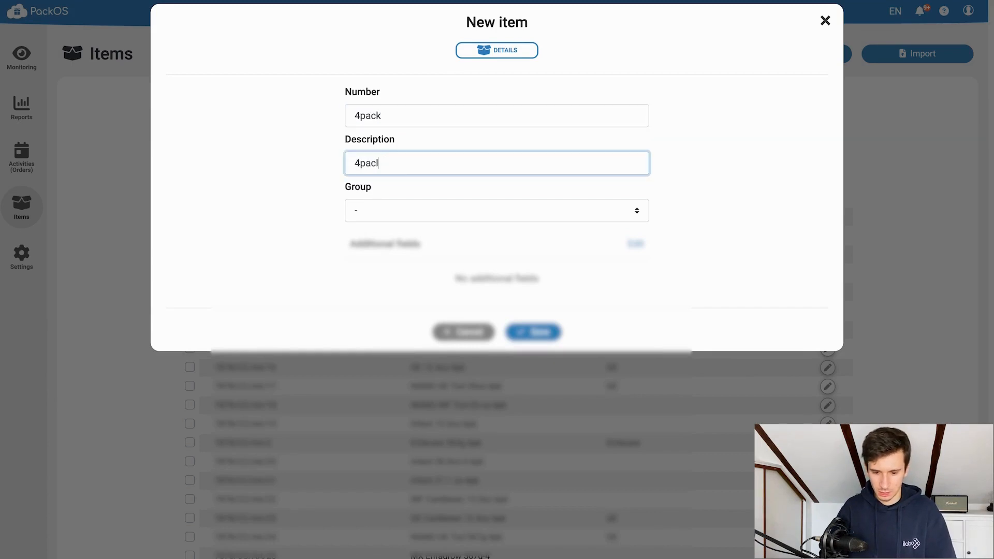
pyautogui.press('BackSpace')
pyautogui.write('k')
pyautogui.press('Return')
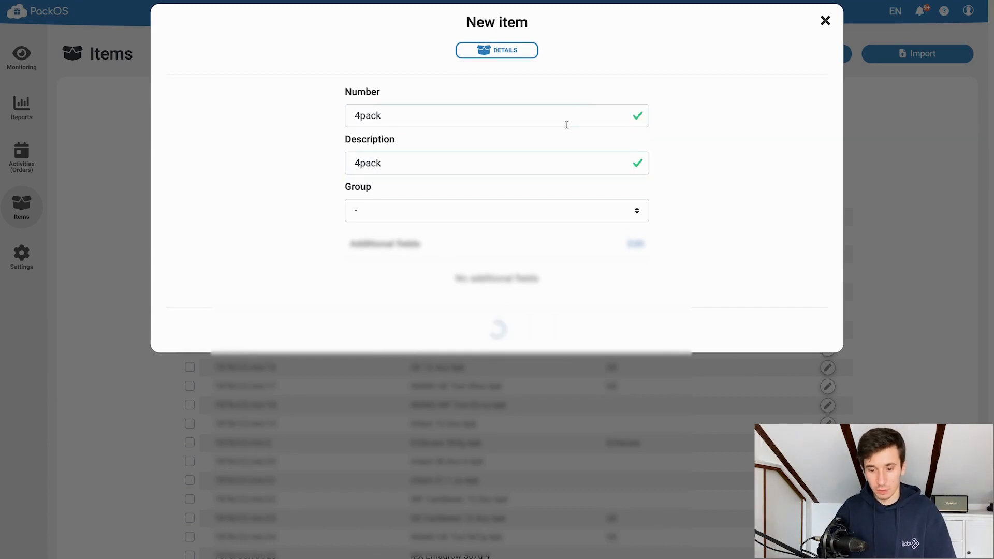
# Add a packing structure to the 4pack item defining car (cartoons) as 4 x bl (bottles), and close the item.
pyautogui.click(596, 50)
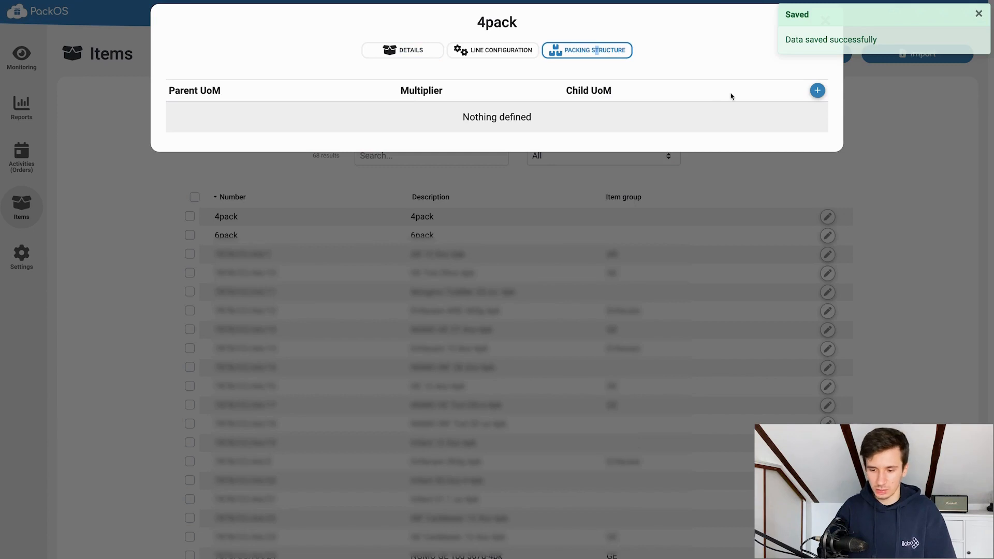
pyautogui.click(816, 92)
pyautogui.click(210, 115)
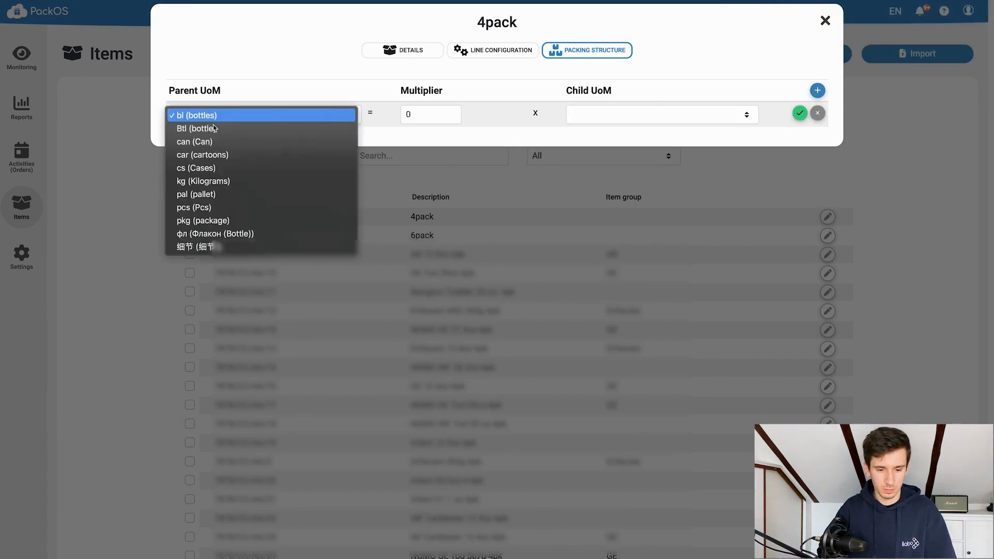
pyautogui.click(202, 155)
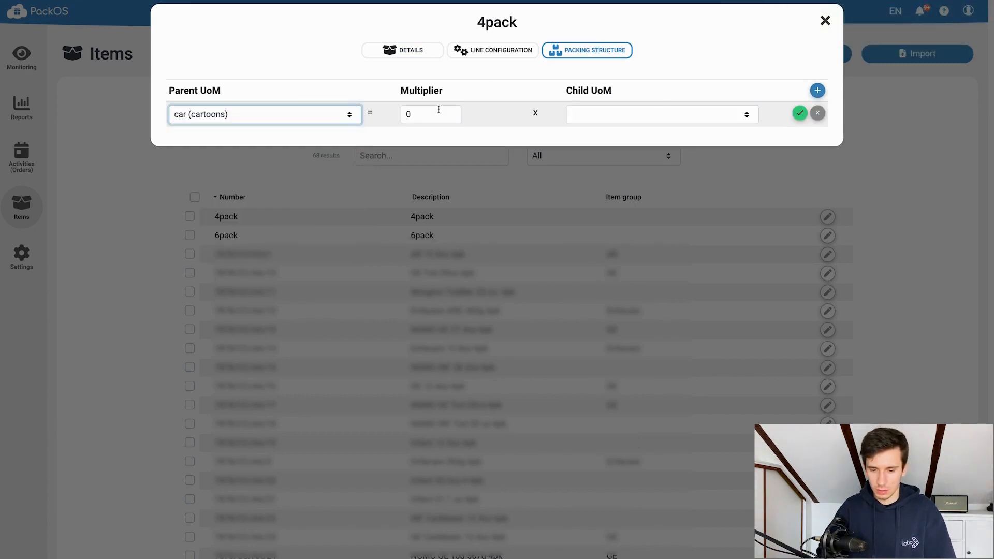
pyautogui.click(435, 114)
pyautogui.write('4')
pyautogui.click(618, 117)
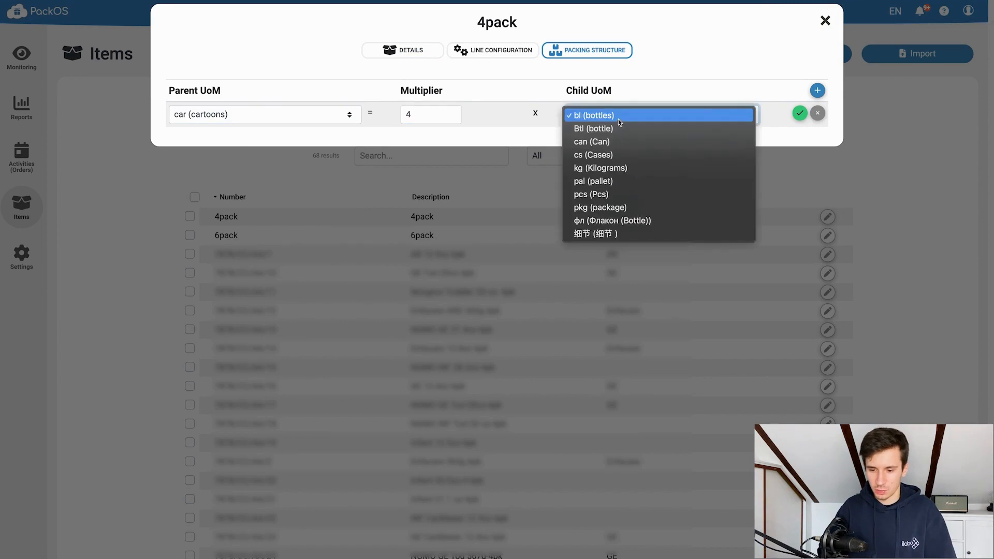
pyautogui.click(719, 114)
pyautogui.click(800, 112)
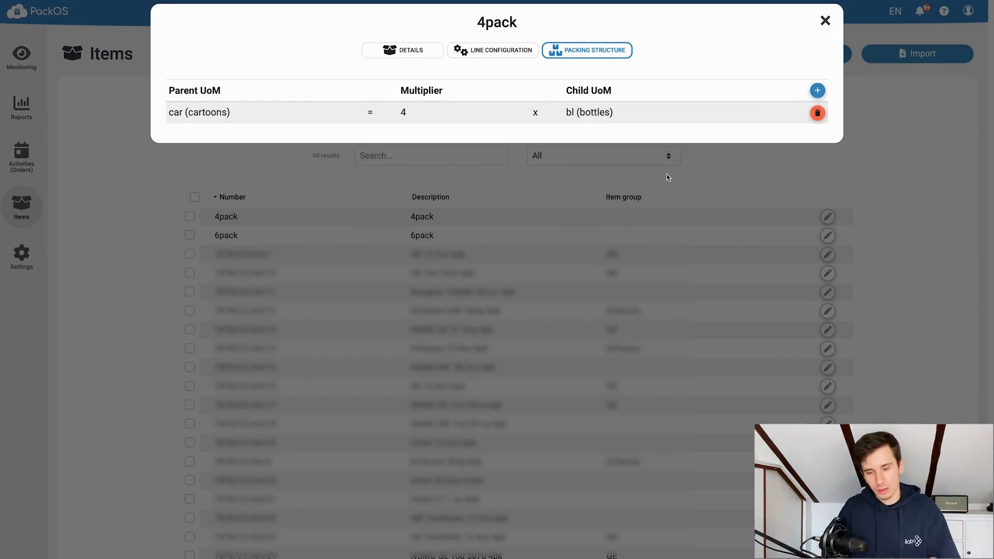
pyautogui.click(638, 198)
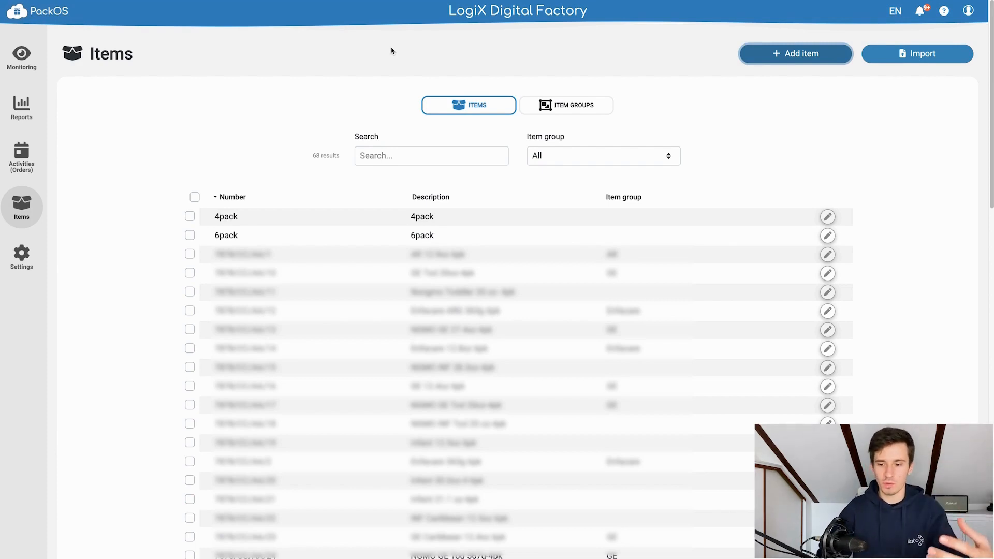
# Open the Demo Line's signals and properties in the settings and go to its performance section.
pyautogui.click(21, 255)
pyautogui.click(167, 468)
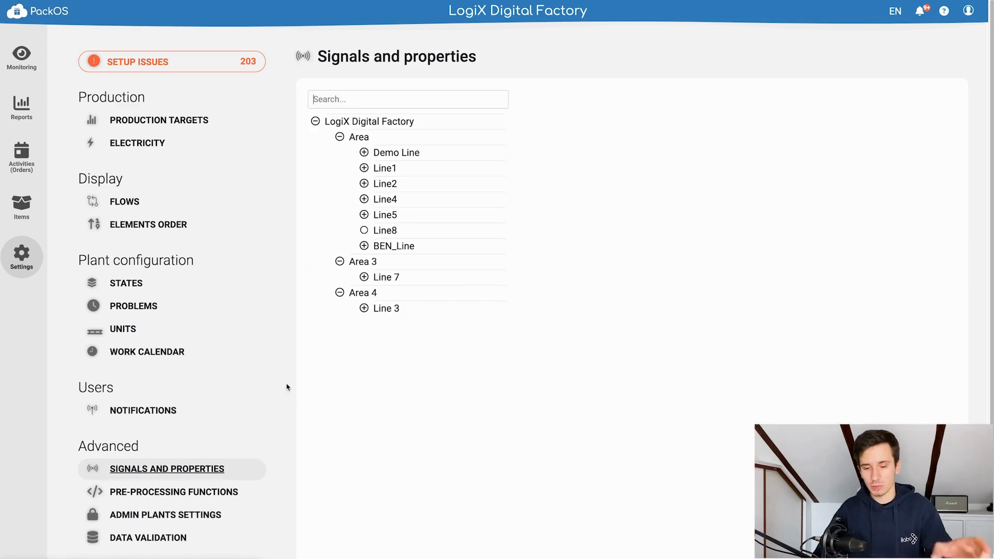
pyautogui.click(389, 153)
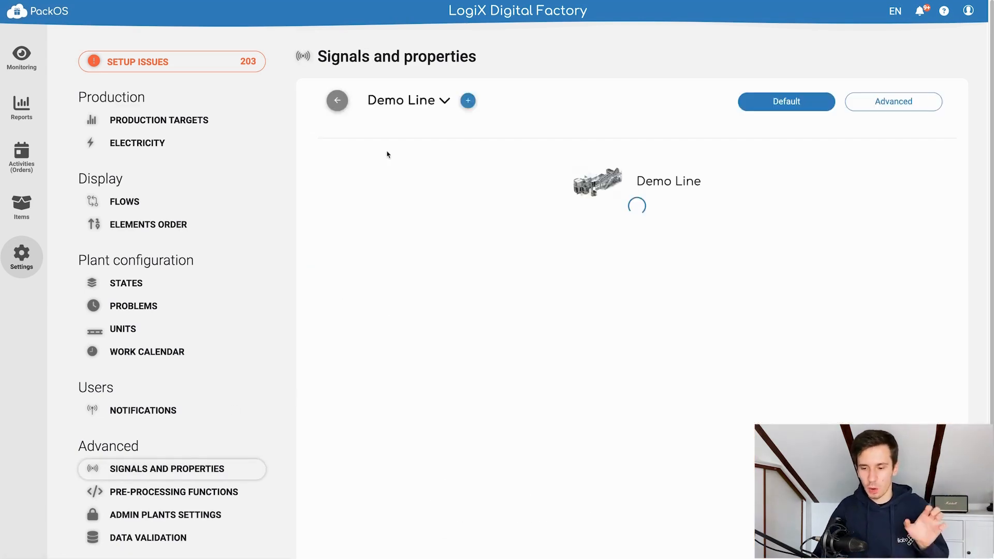
pyautogui.scroll(-5, 768, 171)
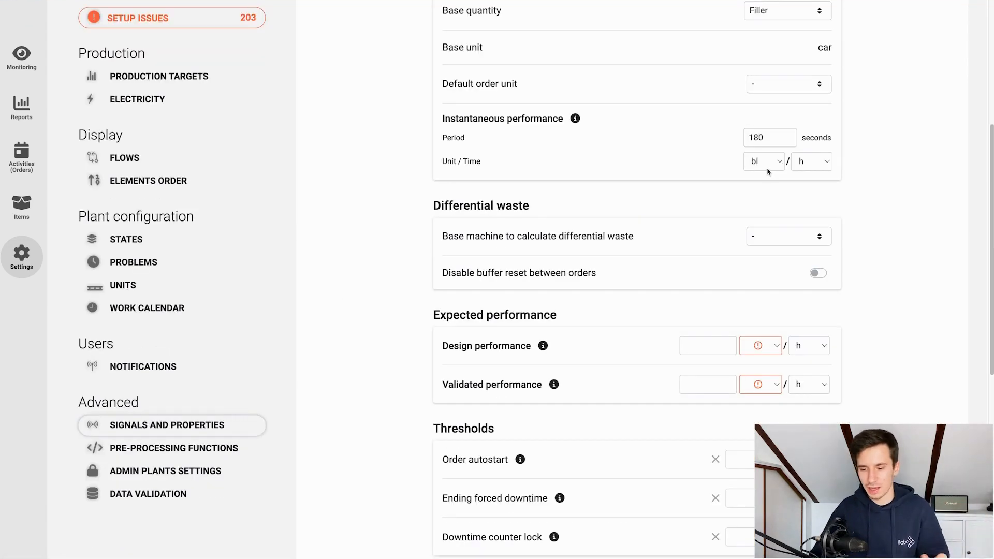
# Set the Demo Line's instantaneous performance unit to kg per hour.
pyautogui.click(769, 170)
pyautogui.click(720, 171)
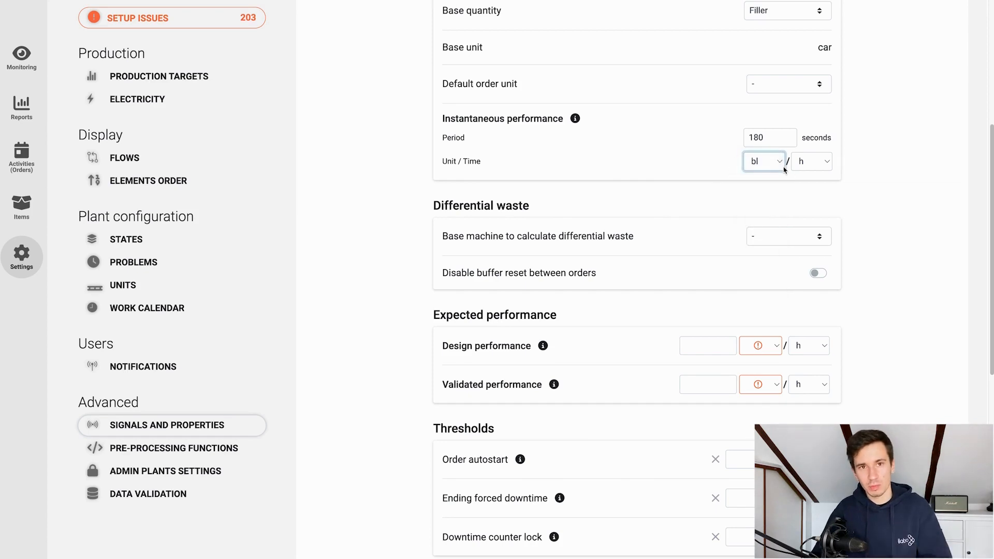
pyautogui.click(806, 164)
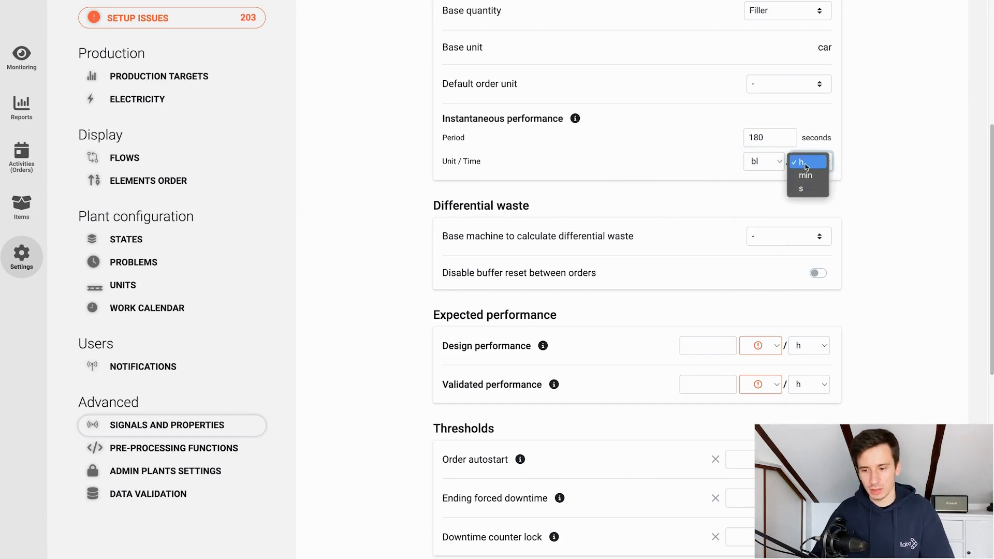
pyautogui.click(603, 172)
pyautogui.scroll(1, 600, 171)
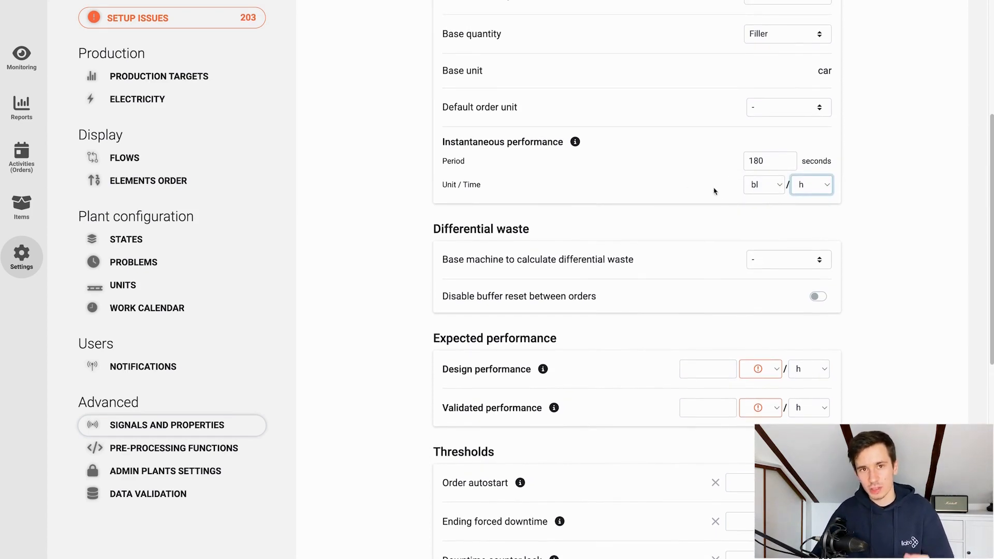
pyautogui.click(754, 198)
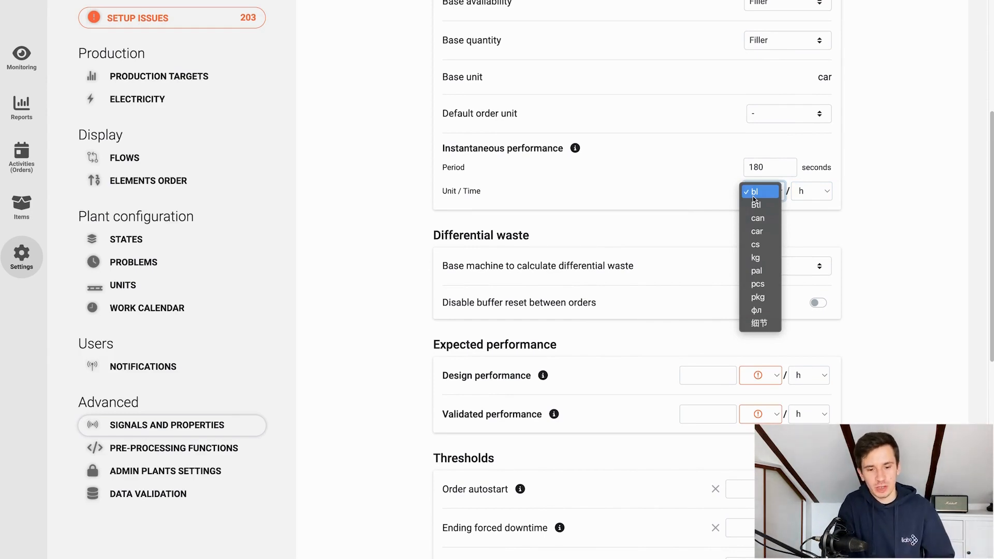
pyautogui.click(757, 257)
# Set the Demo Line's expected design performance to 1000 bl per hour.
pyautogui.scroll(-2, 736, 254)
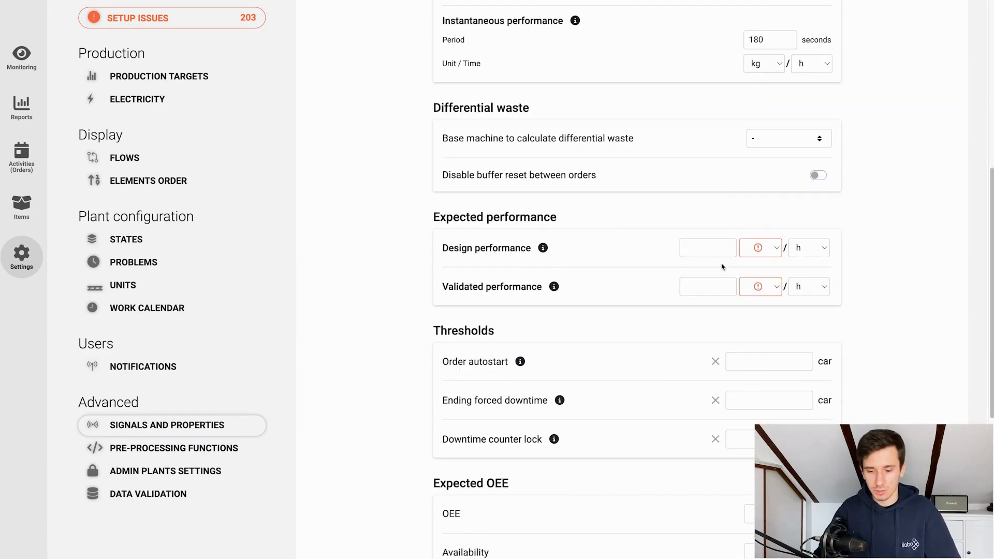
pyautogui.click(712, 253)
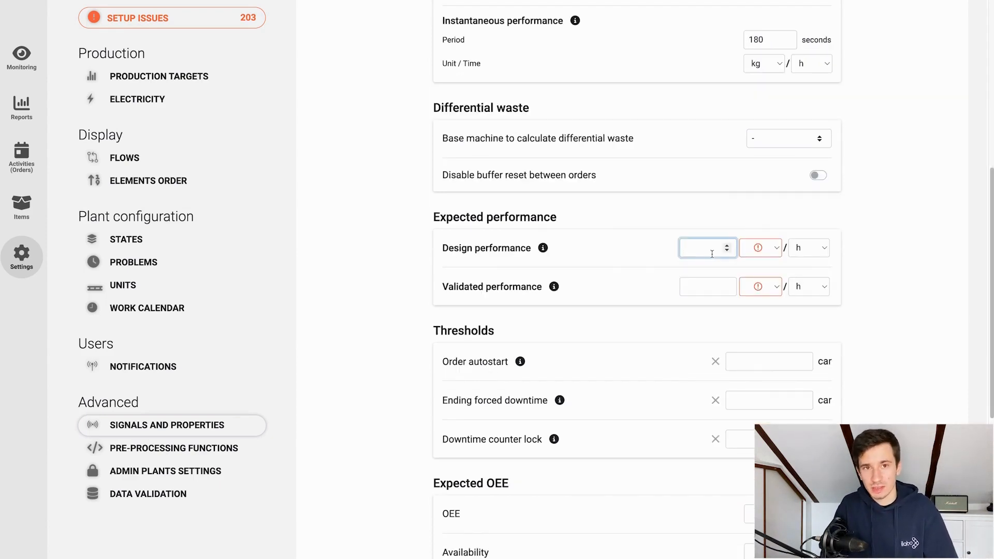
pyautogui.write('1000')
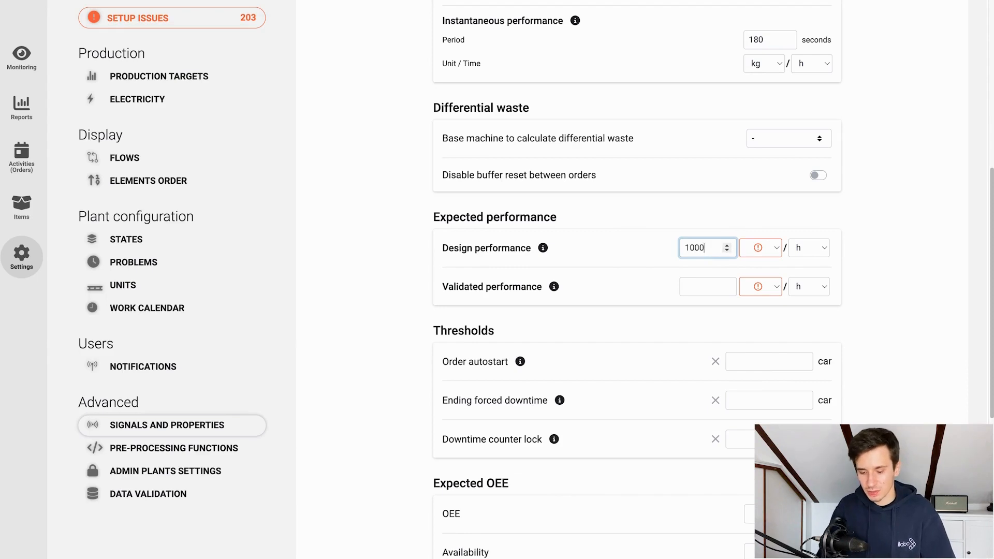
pyautogui.click(761, 251)
pyautogui.click(763, 253)
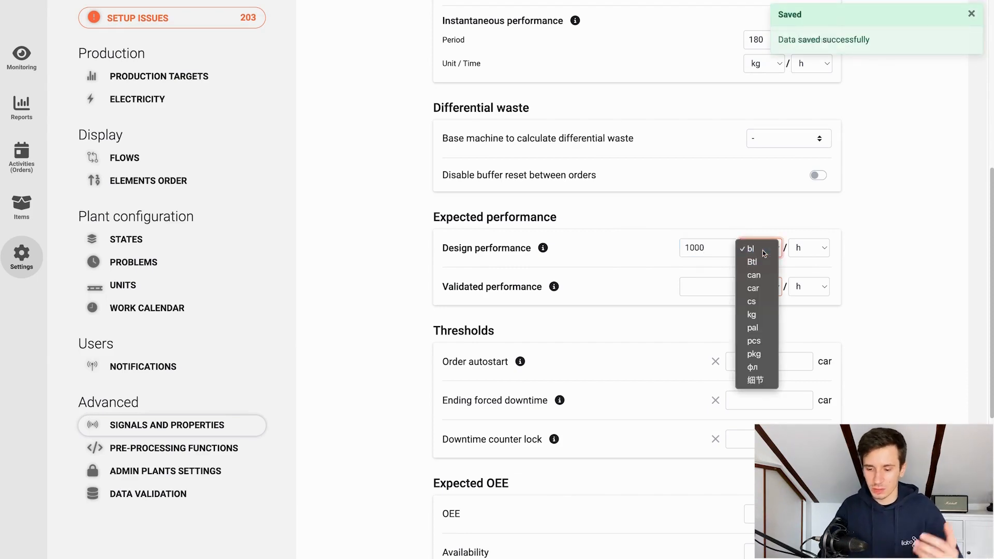
pyautogui.click(764, 252)
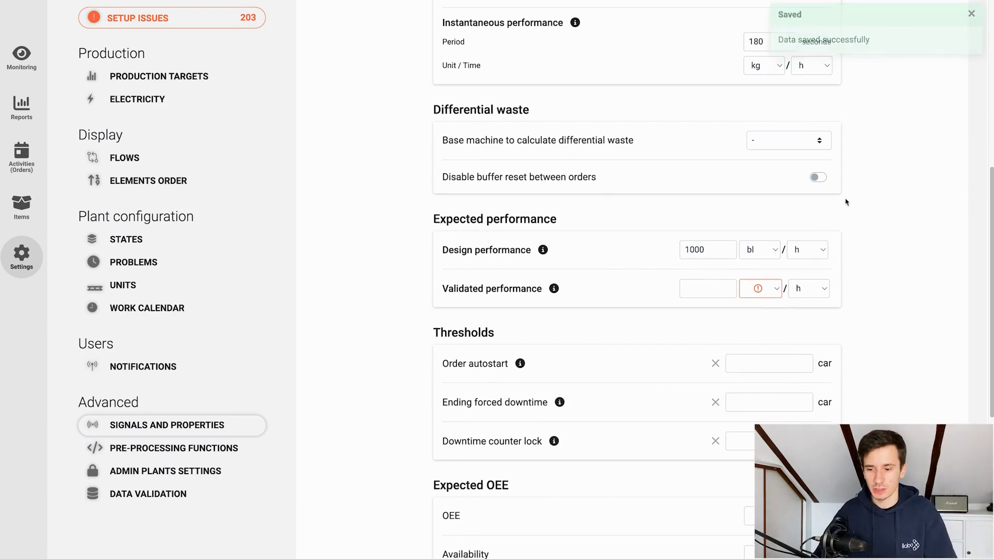
# Open the Demo Line's production progress chart in monitoring and inspect the planned, produced and wasted values for 12:00.
pyautogui.scroll(3, 846, 201)
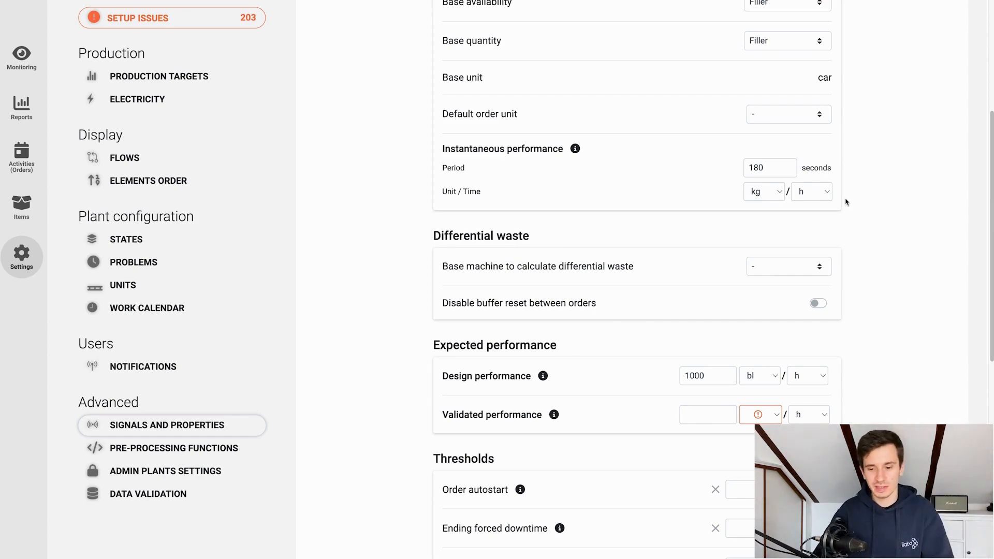
pyautogui.click(22, 57)
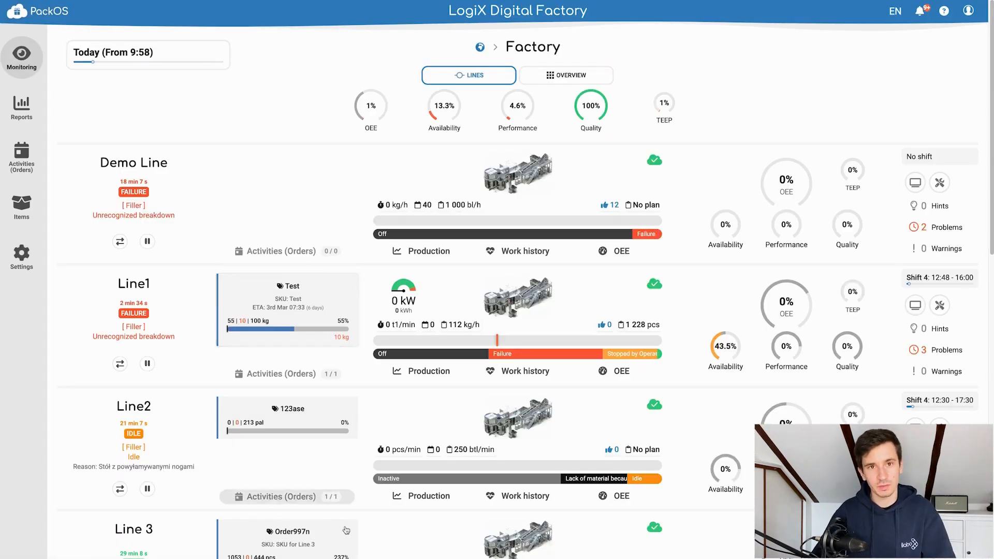
pyautogui.scroll(-2, 347, 530)
pyautogui.click(448, 92)
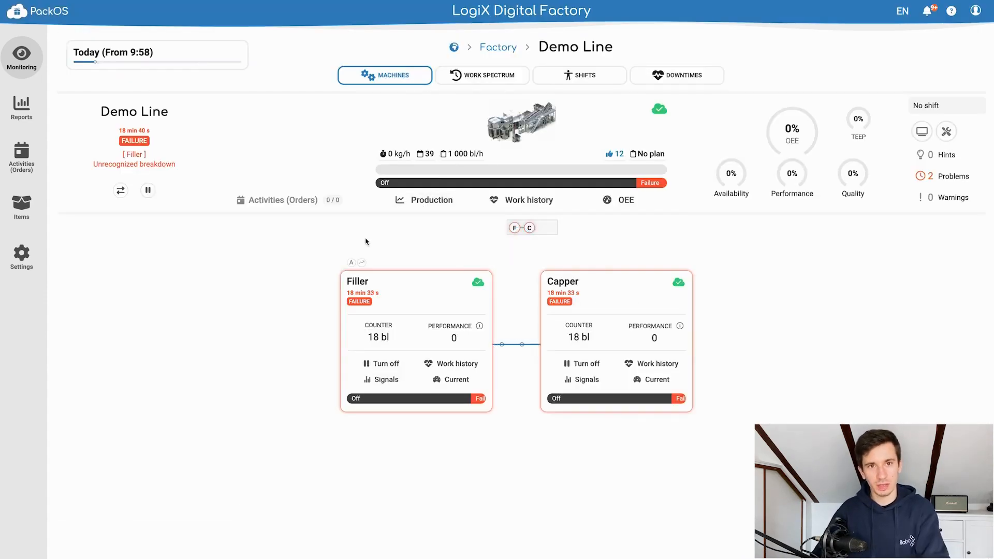
pyautogui.click(433, 206)
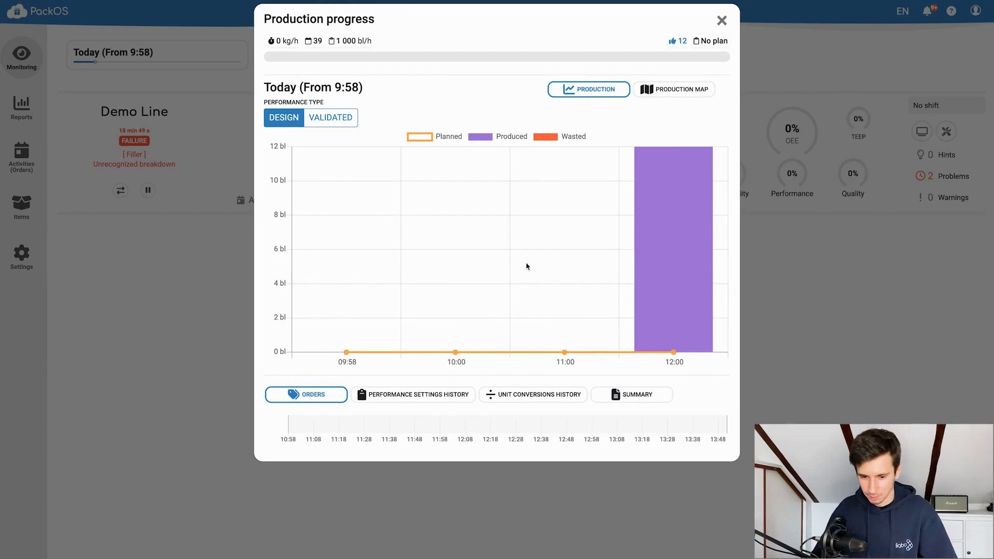
pyautogui.moveTo(672, 307)
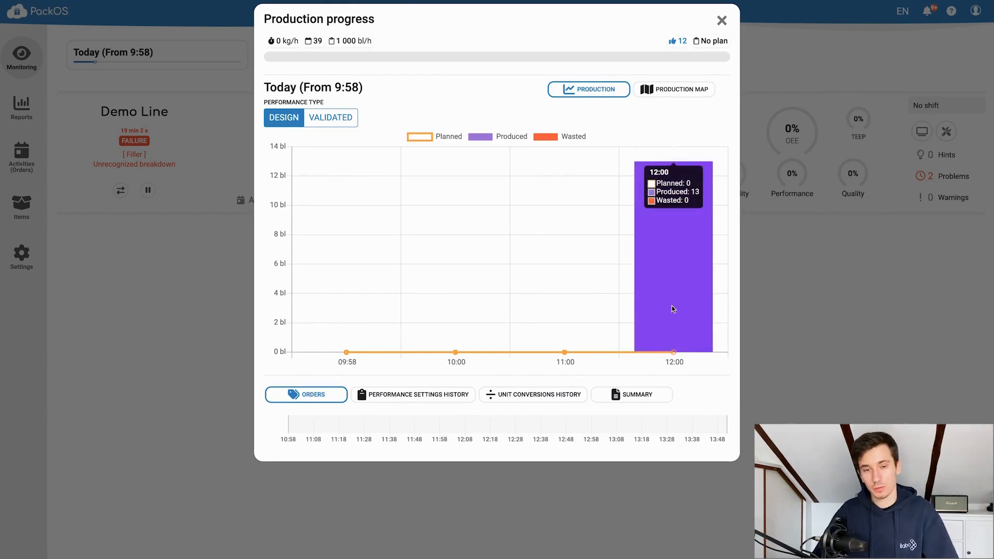